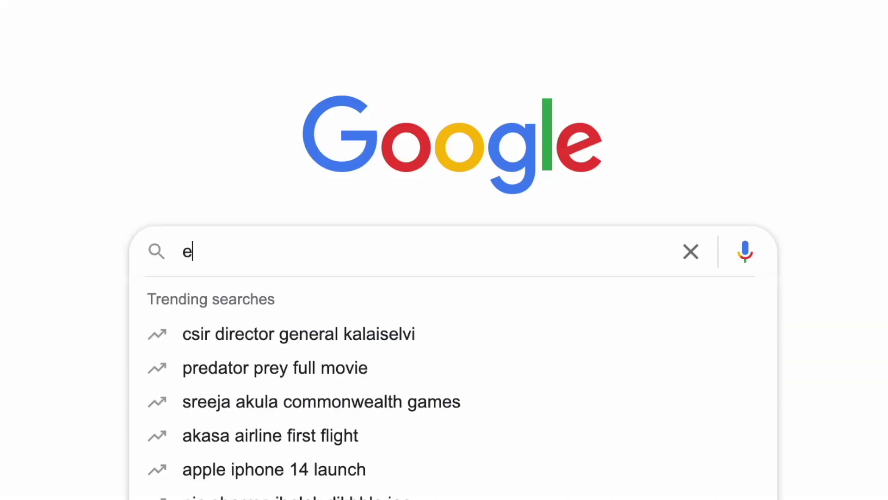
Search Google for 'easiest game' and submit 6 as the finger-count answer
text(asiest gam)
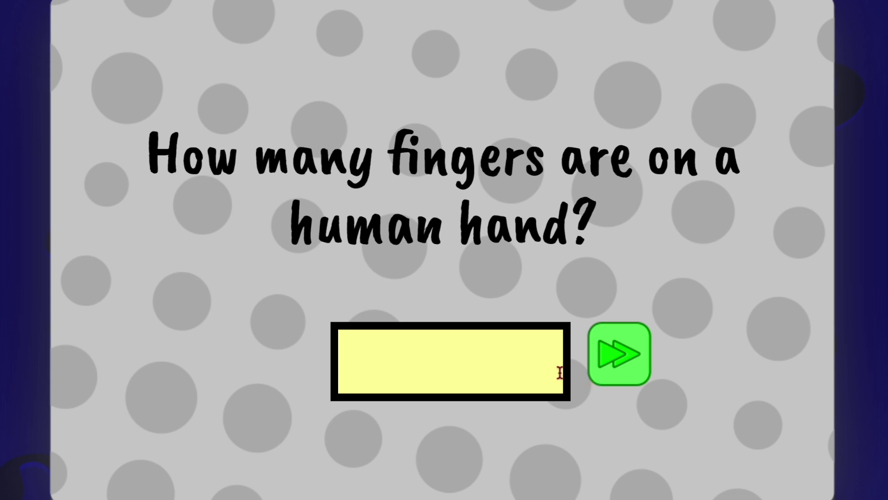
click(621, 359)
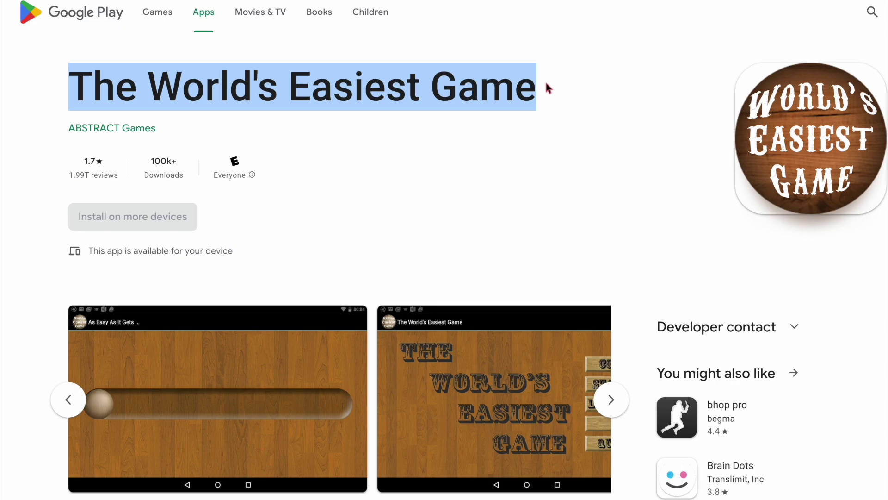
Roll the wooden ball in The World's Easiest Game toward the middle of the groove
click(639, 110)
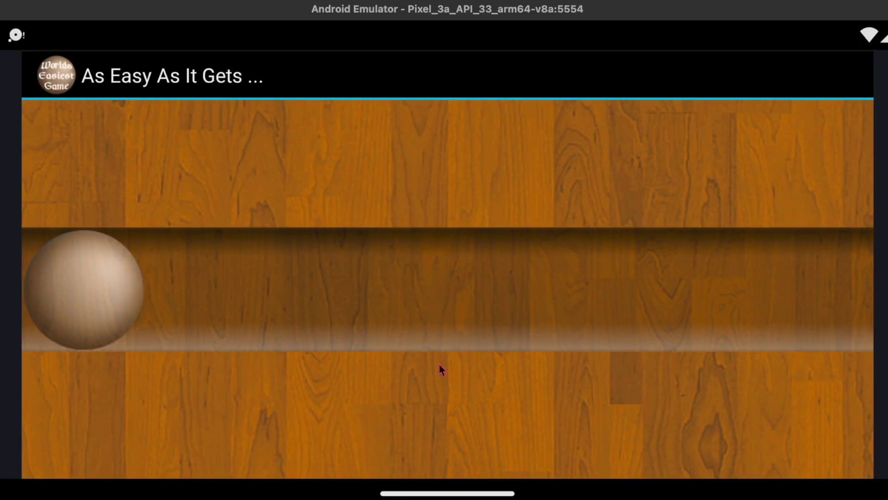
drag(77, 318, 594, 360)
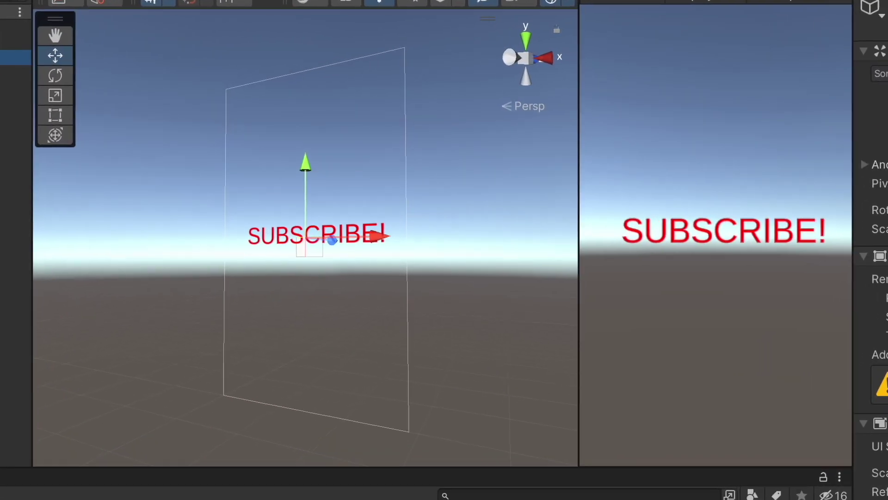
Delete the SUBSCRIBE! canvas and import all files of FREE Skybox Extended Shader
key(Delete)
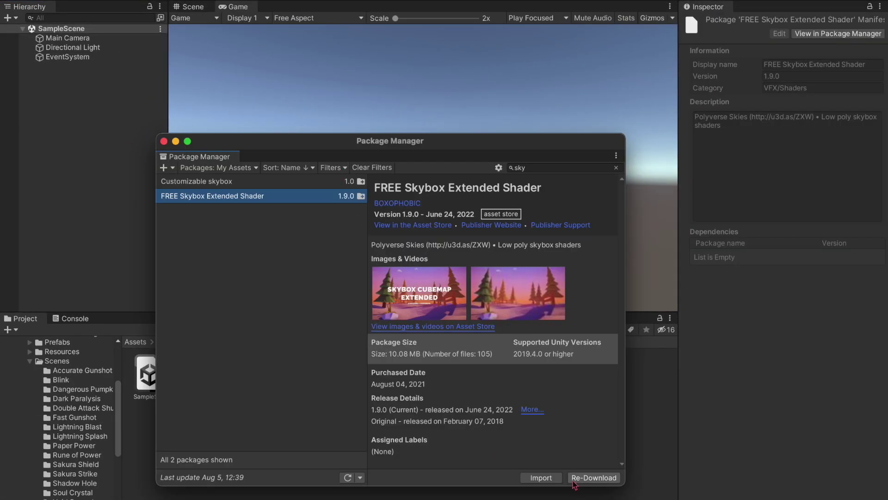
click(555, 479)
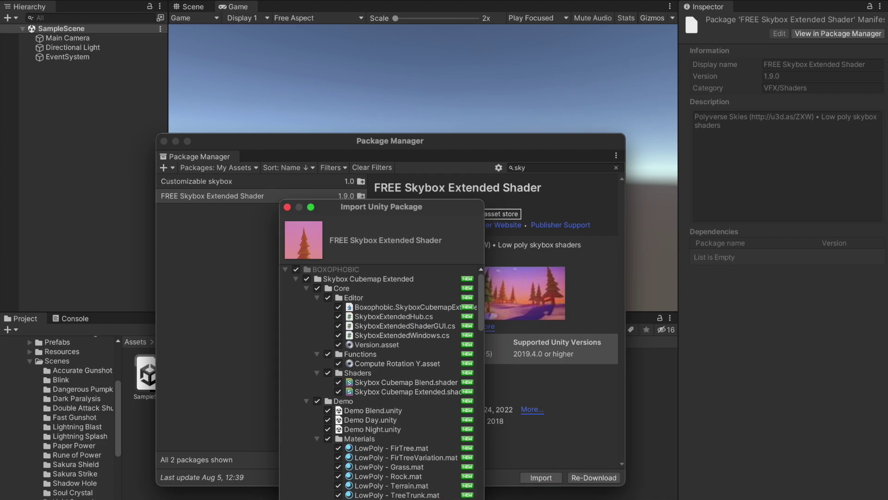
click(452, 496)
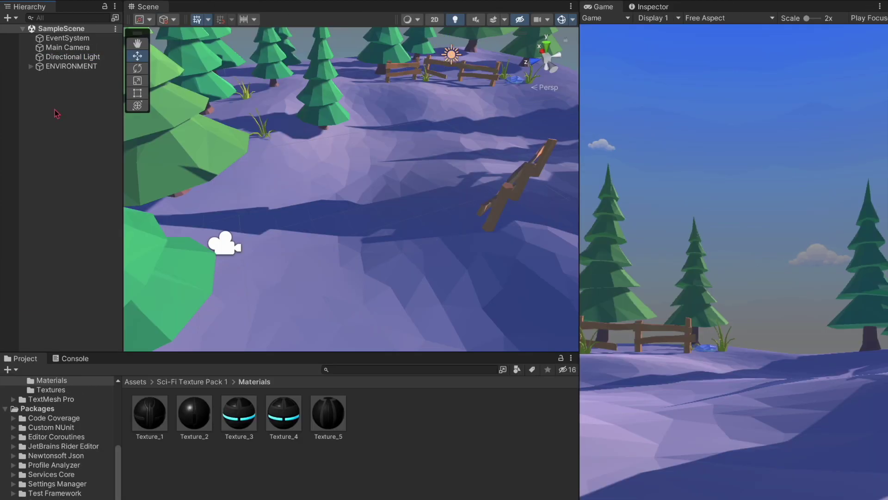
Add a Texture_3-textured cube for the platform, then add a second cube
right_click(71, 129)
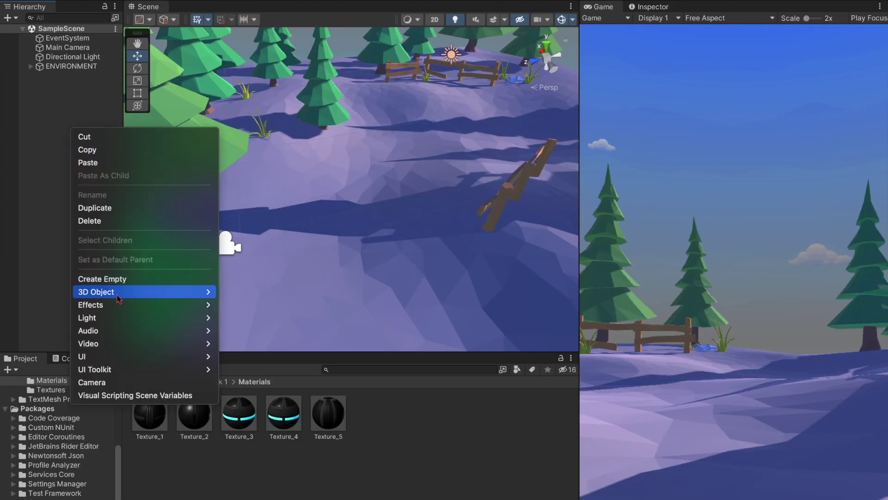
click(258, 291)
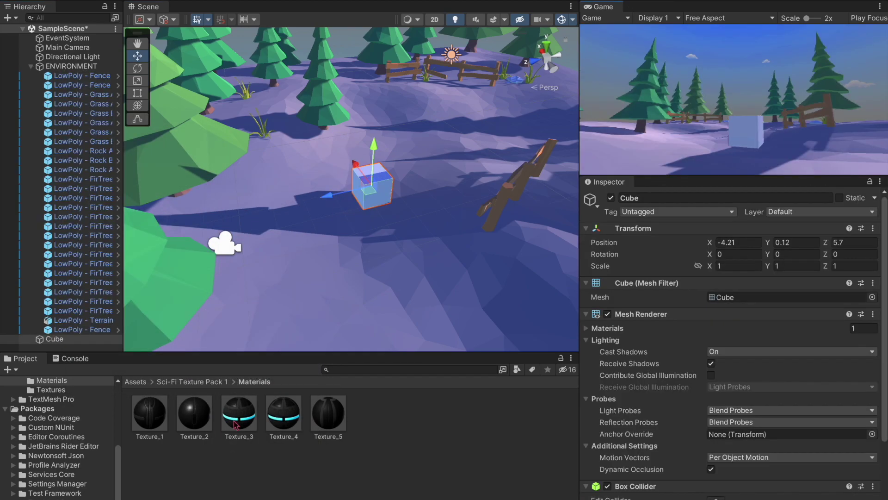
drag(239, 413, 381, 180)
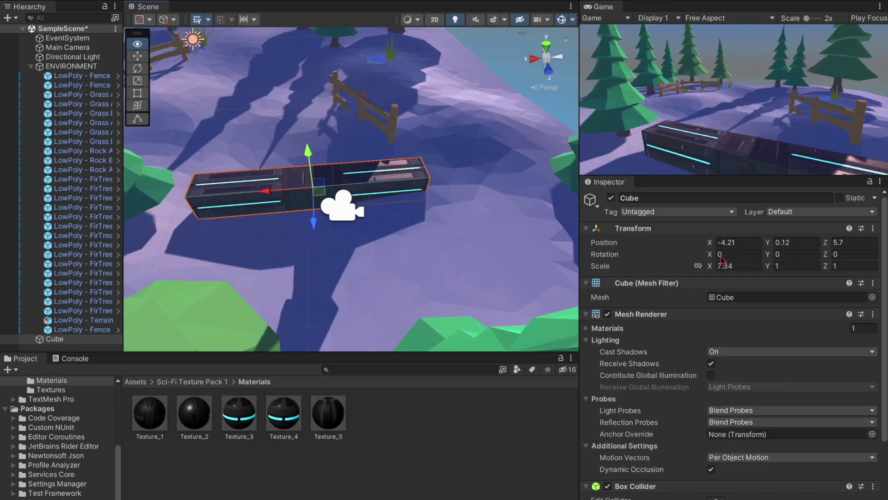
right_click(109, 173)
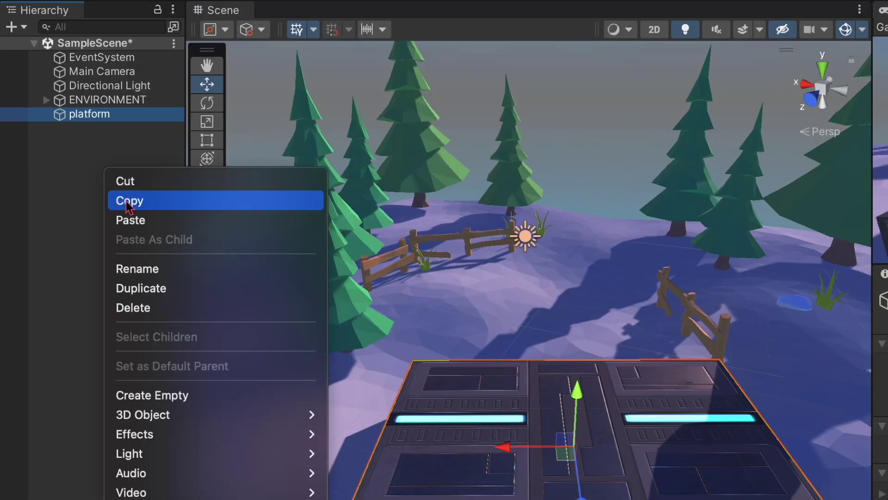
click(381, 413)
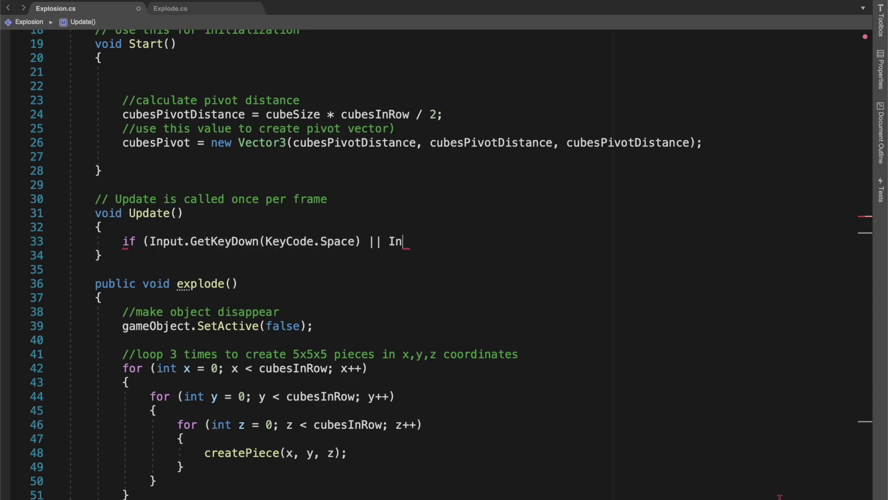
Finish the Update() condition with Input.GetMouseButtonDown(0)) and start a new line for its body
text(t.GetMouseButtonDown(0)))
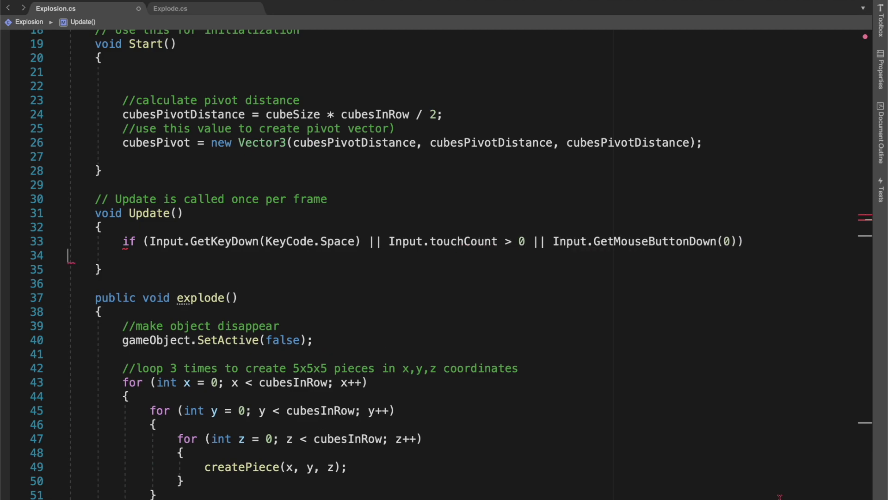
key(Return)
Add the condition's opening brace, then tap the cube three times in the Game view to explode it
text({)
key(Return)
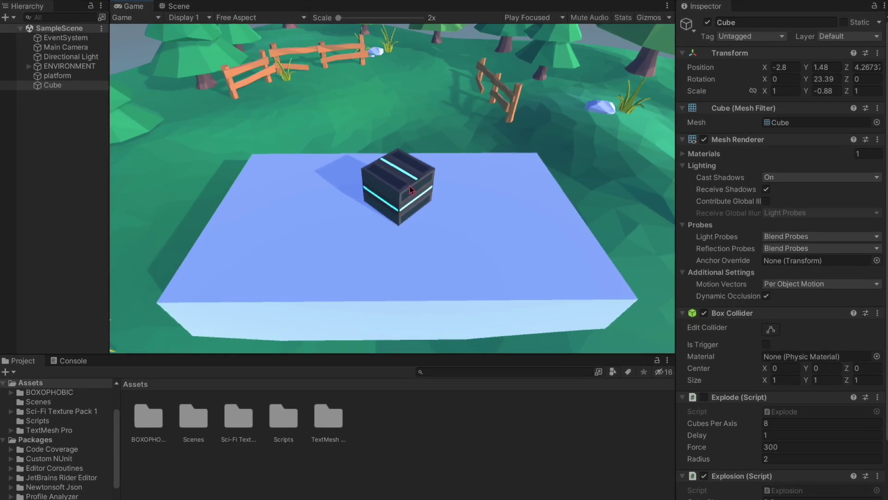
click(409, 185)
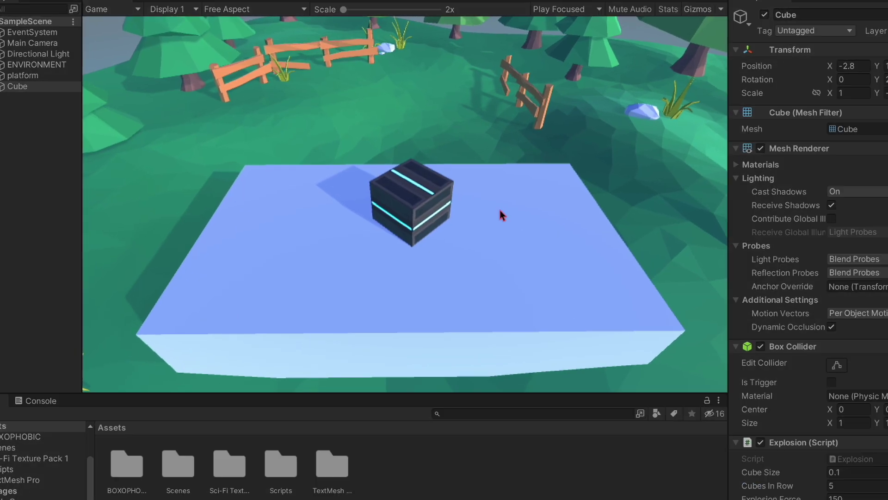
click(482, 195)
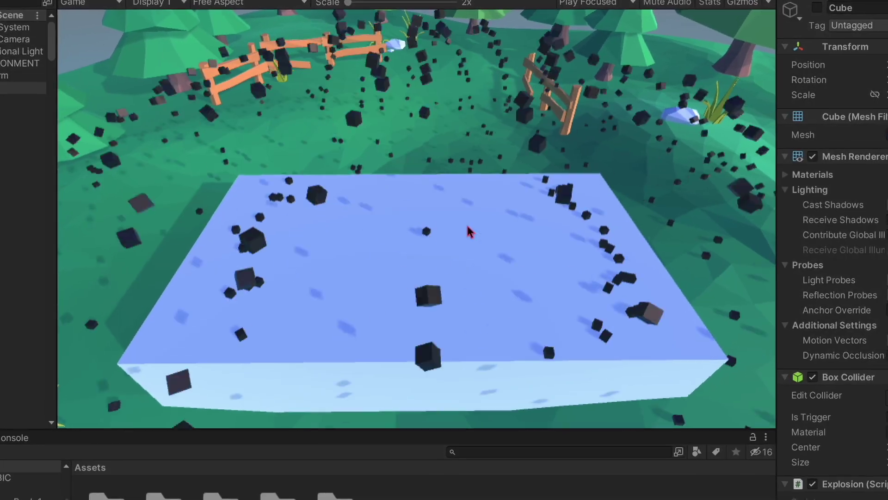
click(444, 213)
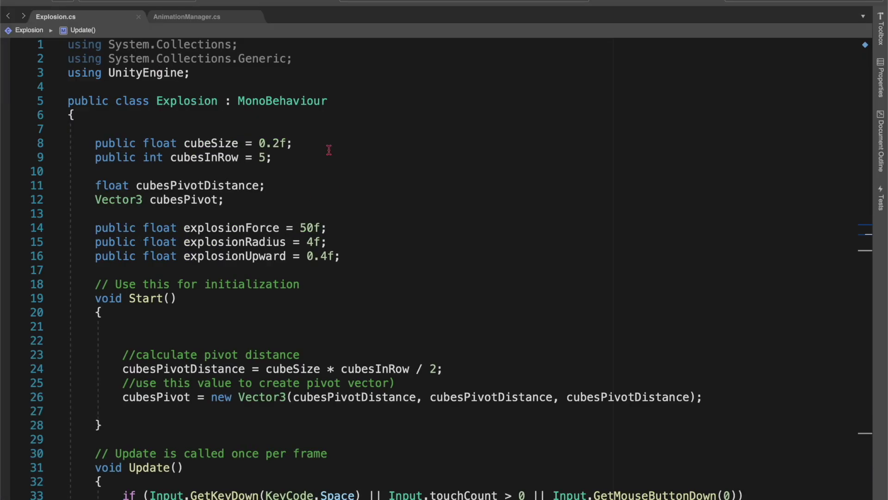
Explode the cube on the EASY platform, choose Play Again on the win screen, and explode it again
scroll(250, 334, down, 5)
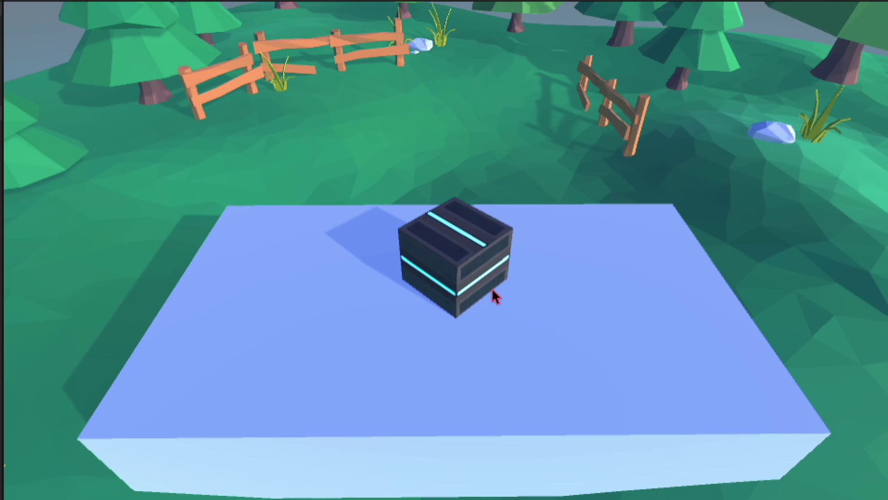
click(492, 292)
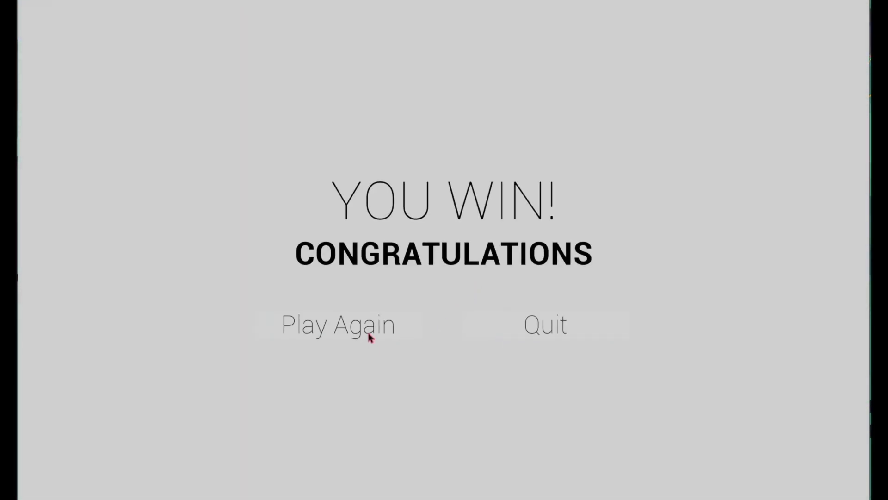
click(370, 337)
click(560, 317)
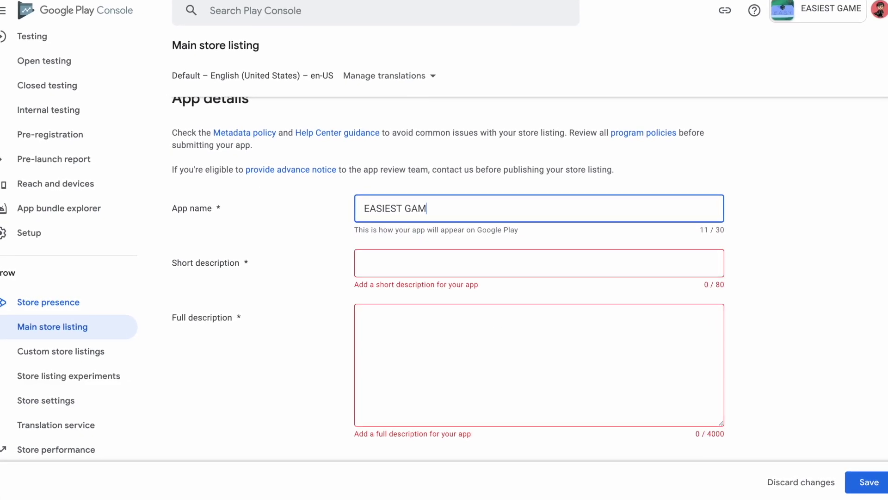
Enter 'This is the easiest game in the world' as the short and full descriptions
click(370, 263)
text(This is the easiest game)
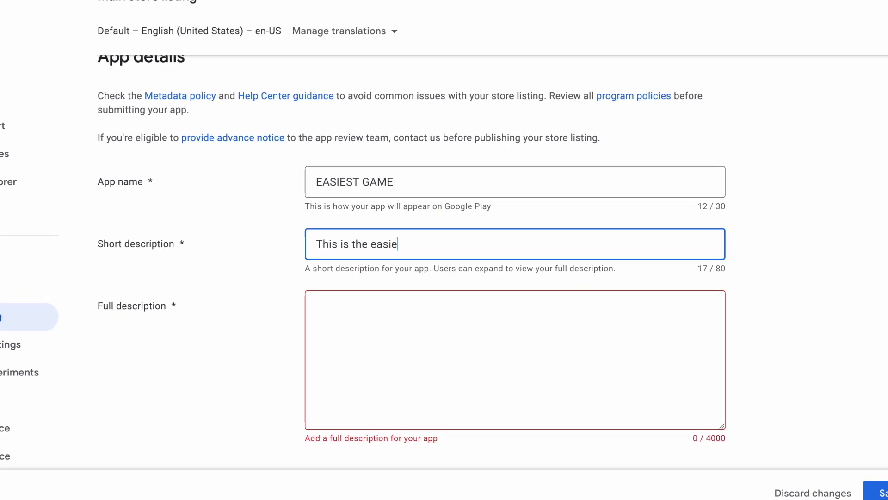
text( in the world)
click(305, 303)
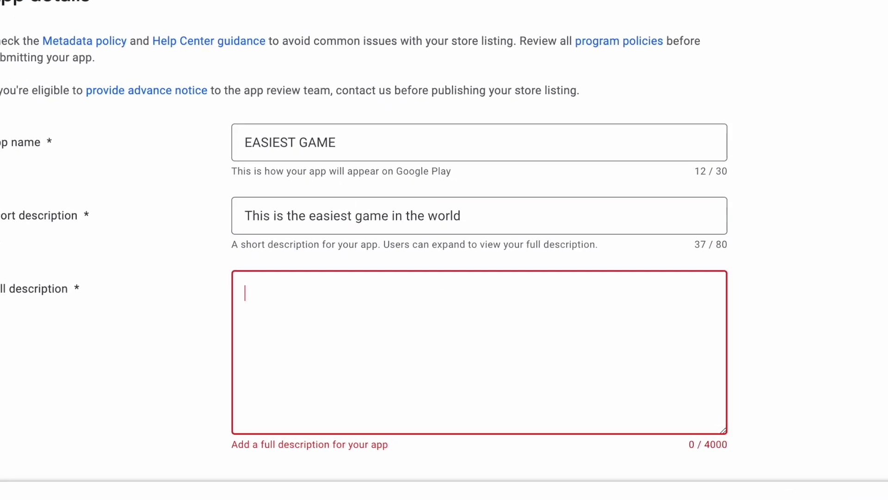
text(This is the easiest game in the w)
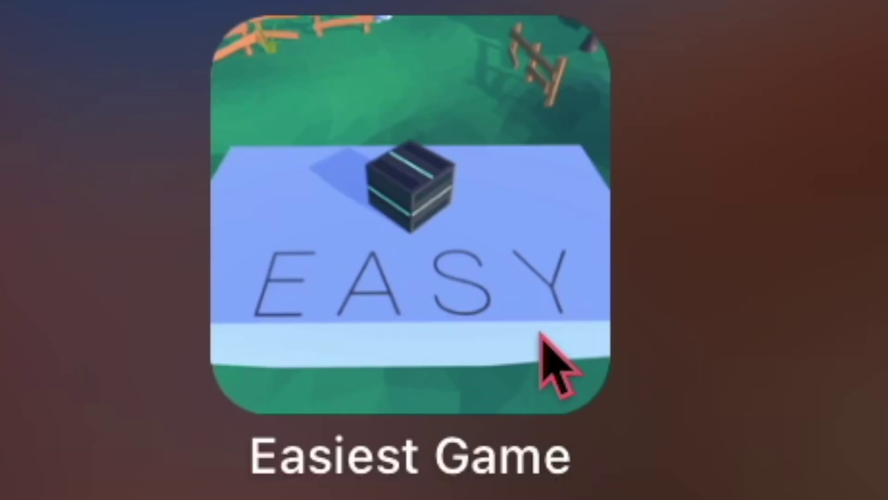
Launch the Easiest Game app from Launchpad
click(569, 281)
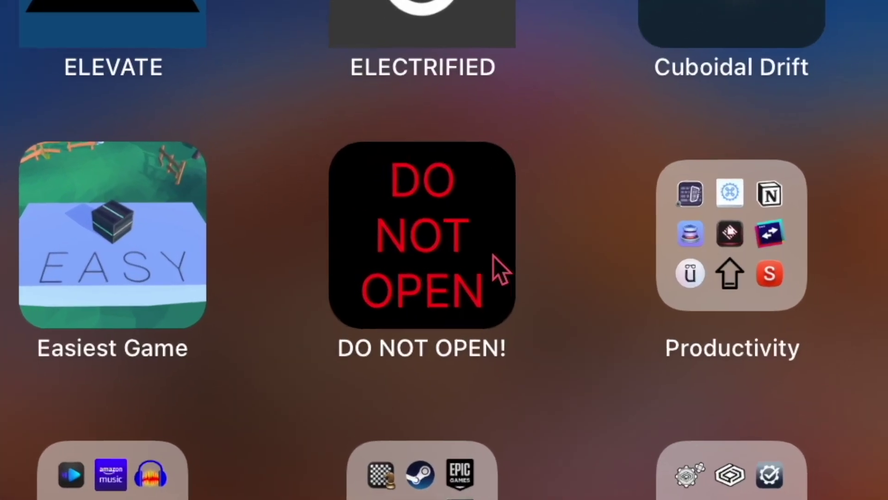
Launch the DO NOT OPEN! app from Launchpad
click(463, 259)
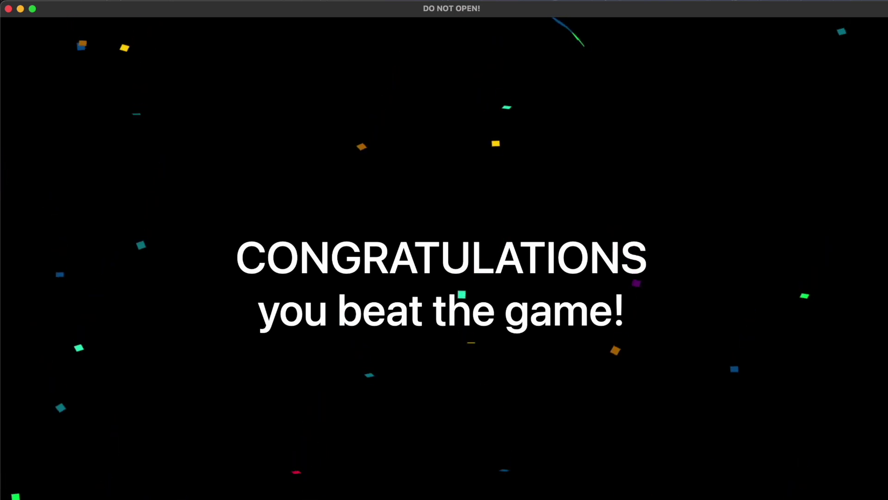